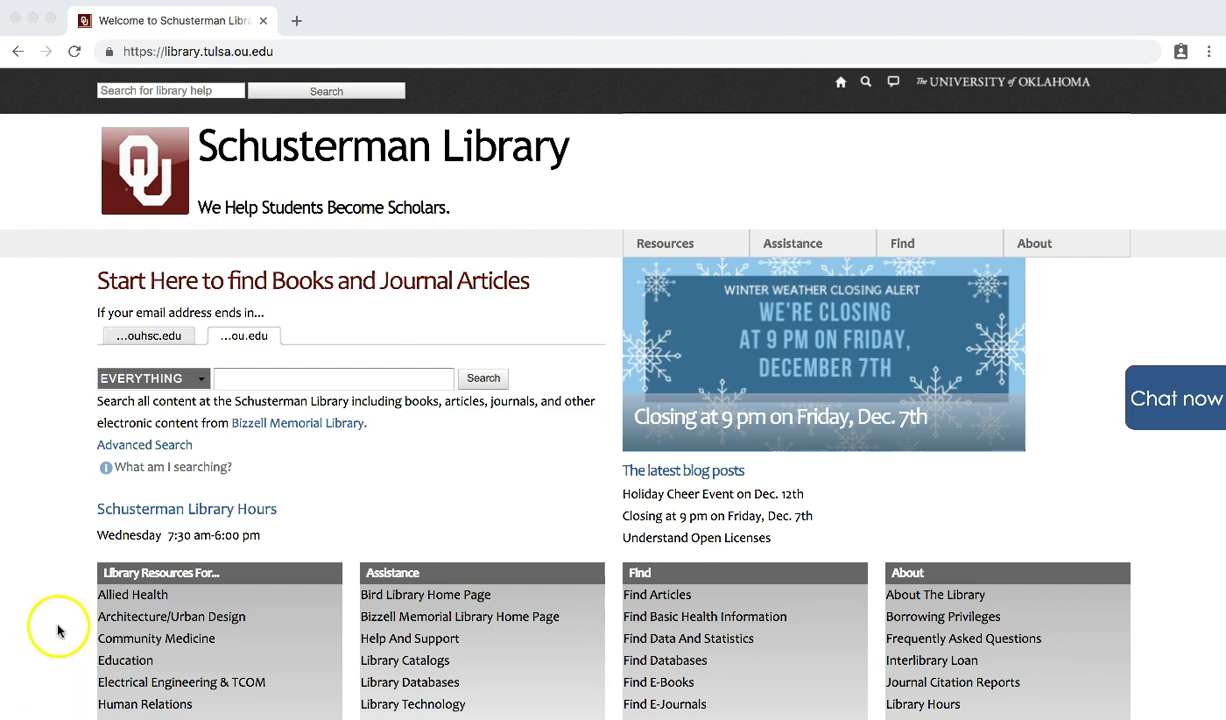
Scroll the Schusterman Library home page down to the Library Resources For links
scroll(55, 625, down, 4)
click(95, 240)
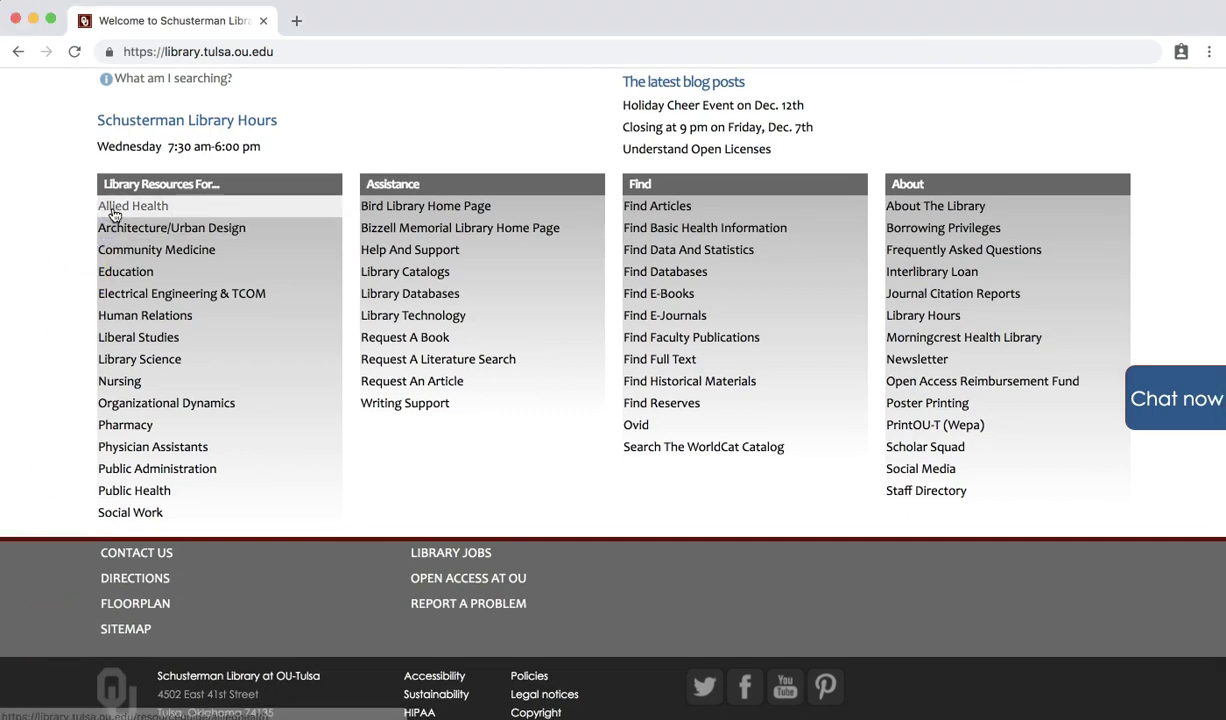
Go from the Nursing resources guide to the CINAHL Complete database in EBSCOhost
click(116, 381)
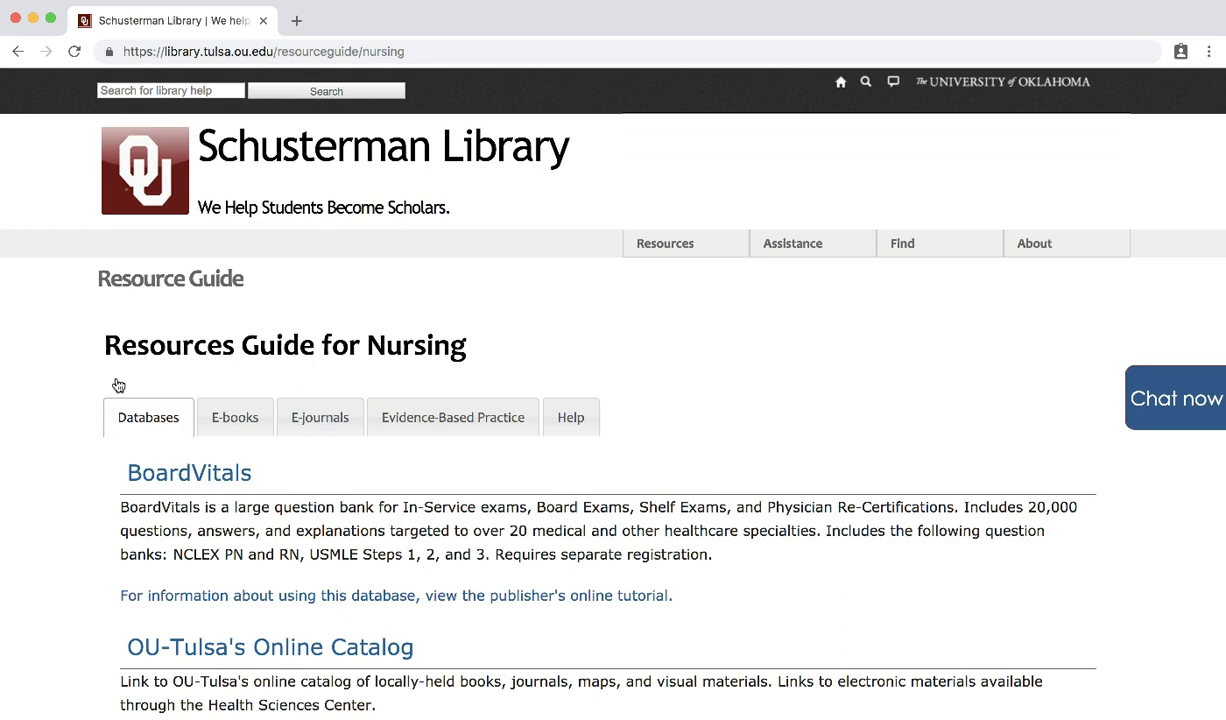
scroll(118, 385, down, 5)
click(192, 553)
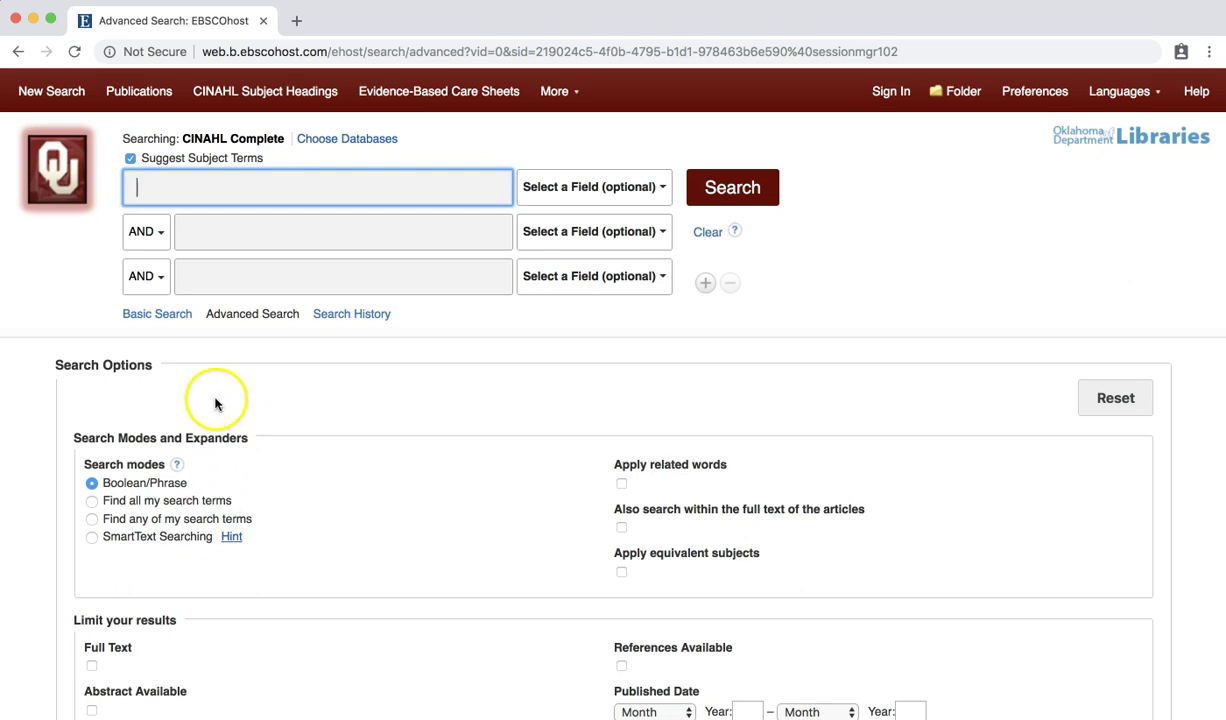
Turn off Suggest Subject Terms and enter obesity in the first search box
click(130, 158)
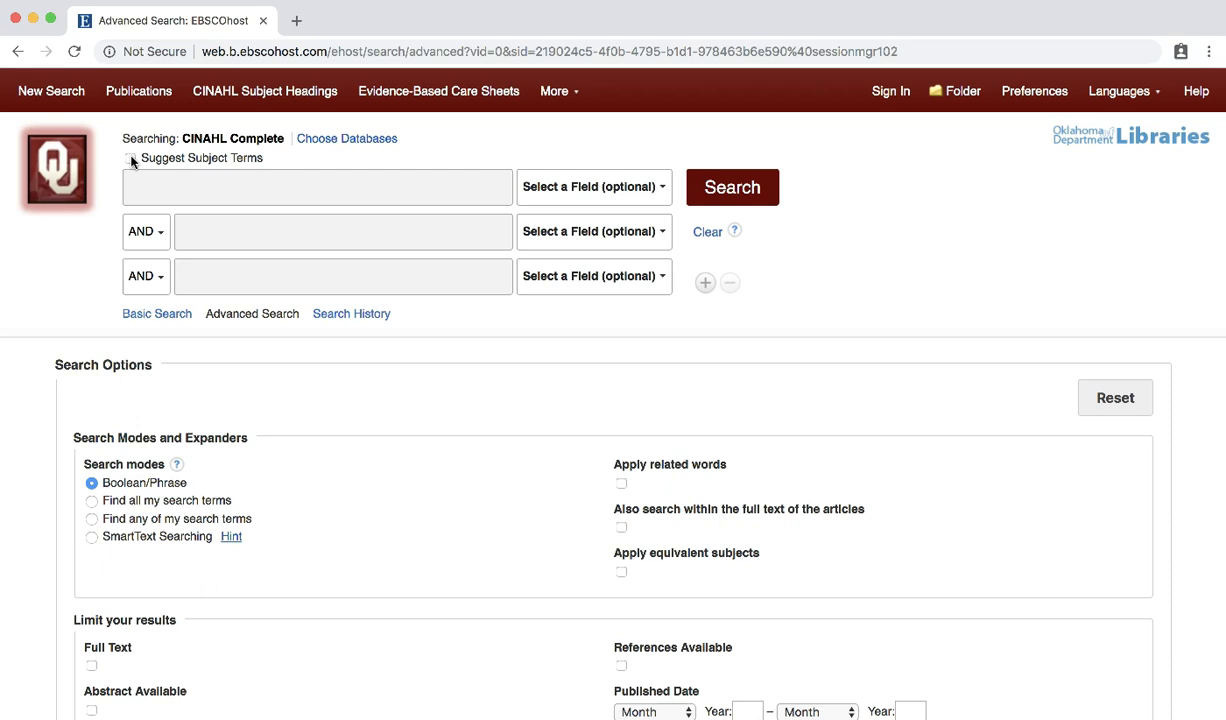
click(131, 163)
click(136, 179)
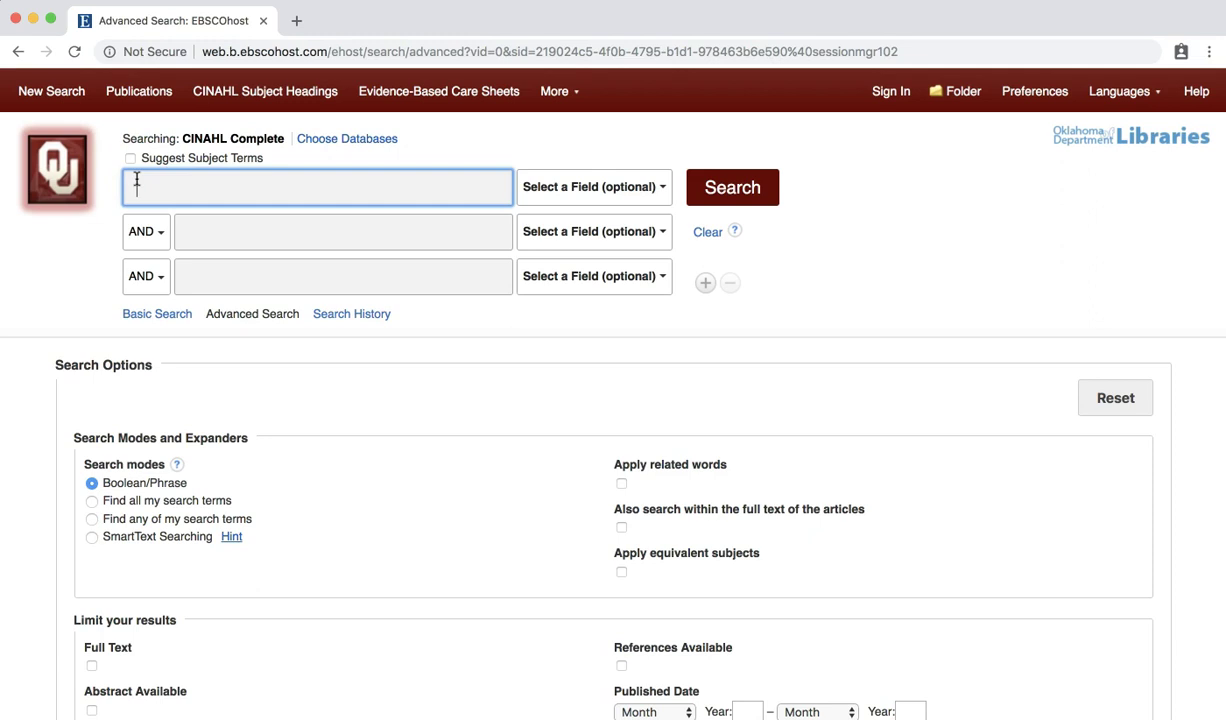
text(ob)
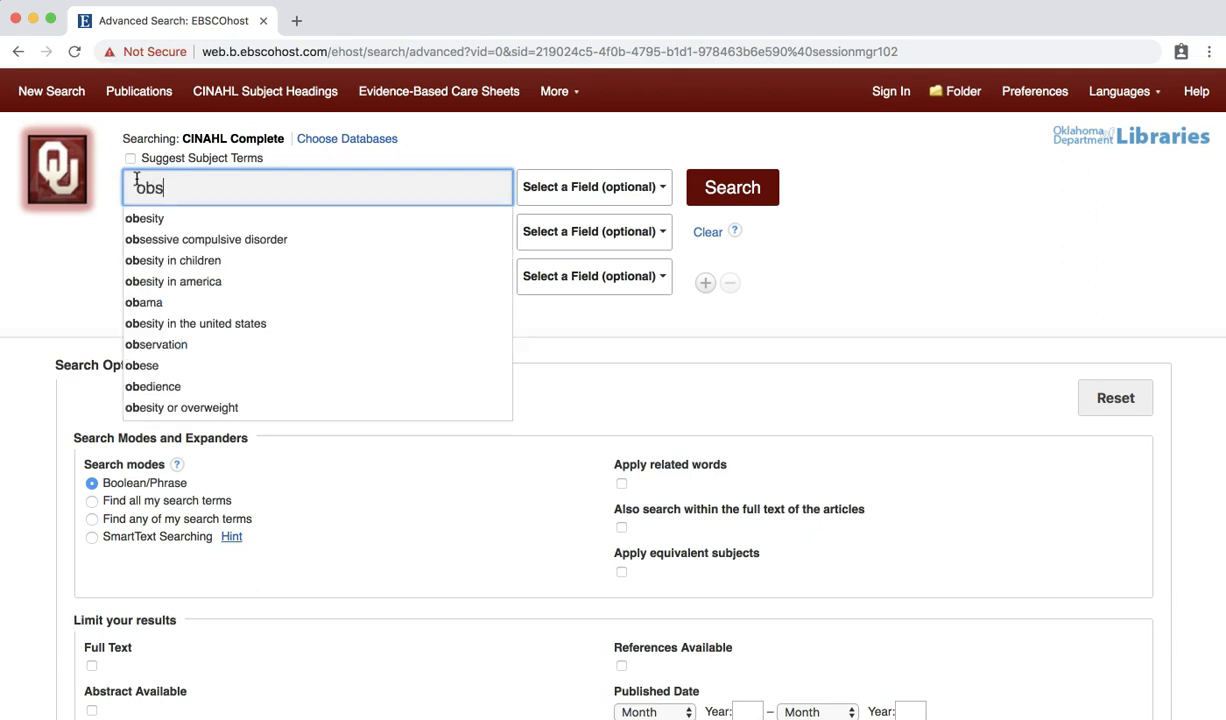
text(esity)
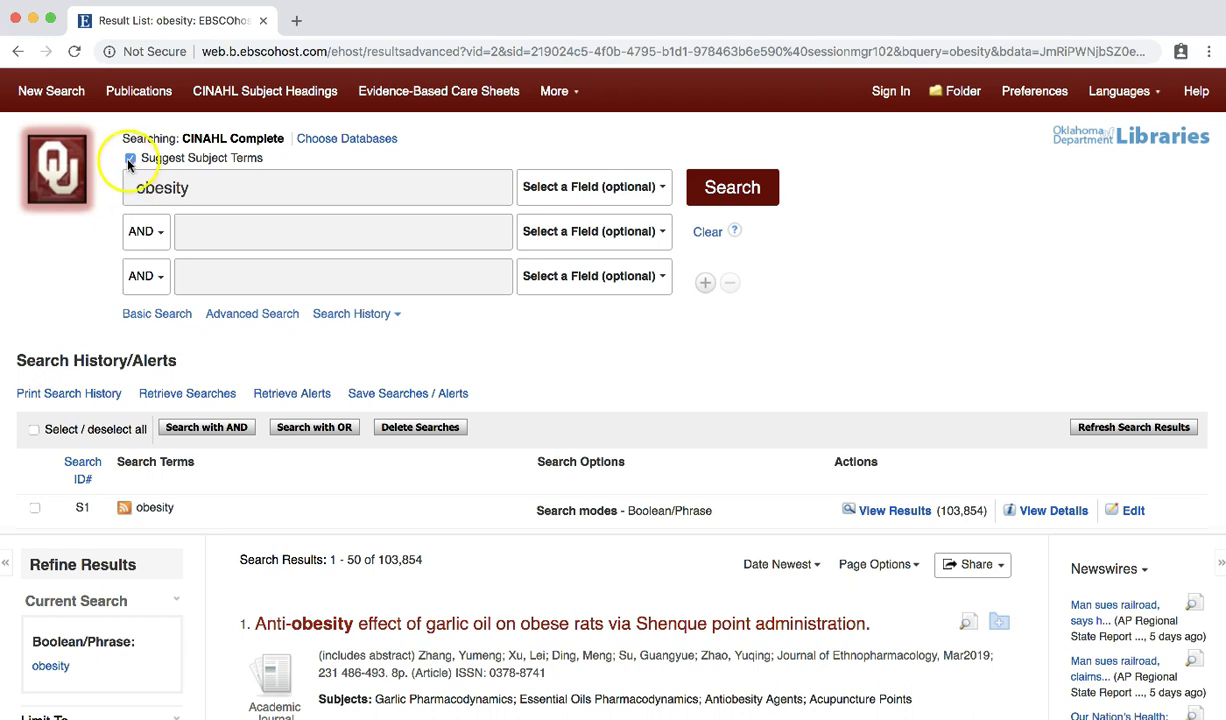
Replace obesity with diet and run the search as S2, without subject term suggestions
click(130, 158)
double_click(148, 187)
key(BackSpace)
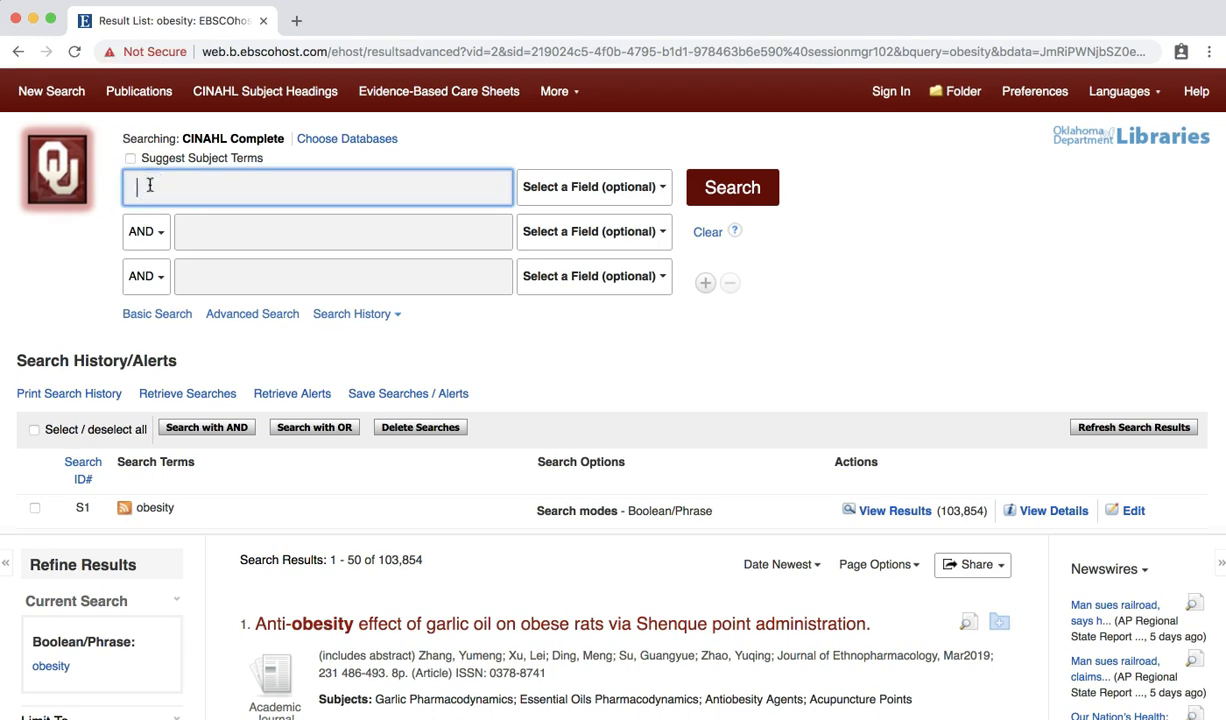
text(diet)
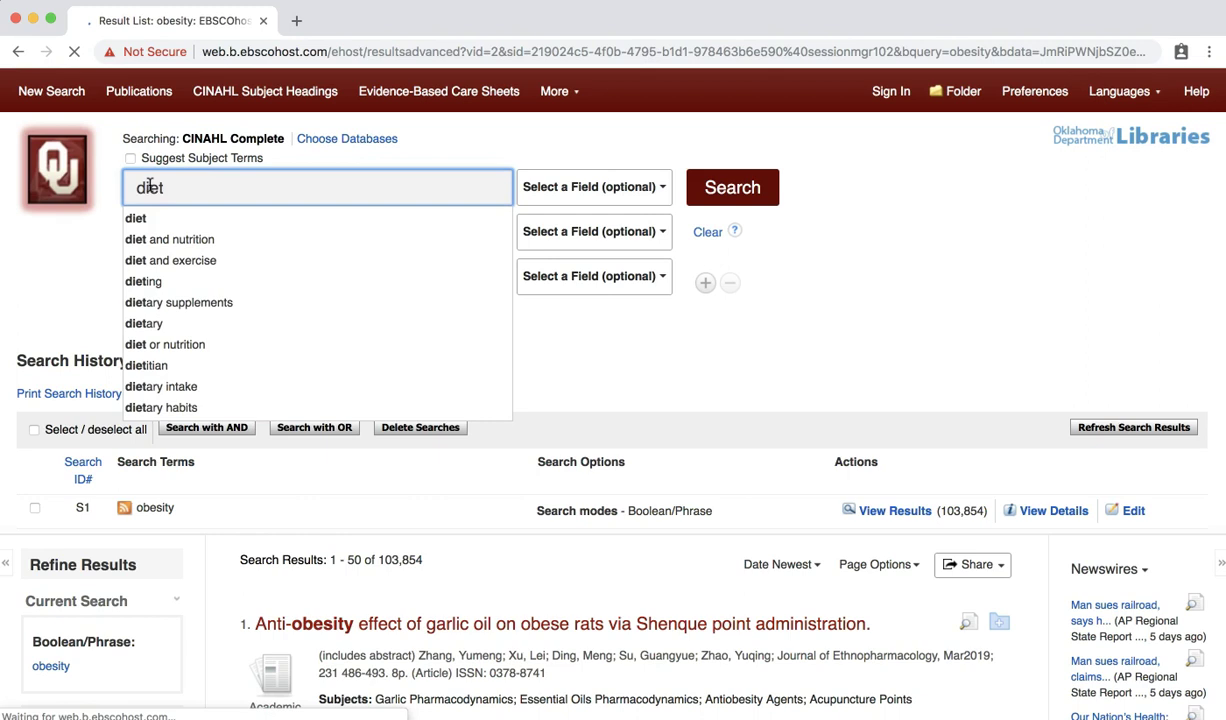
key(Return)
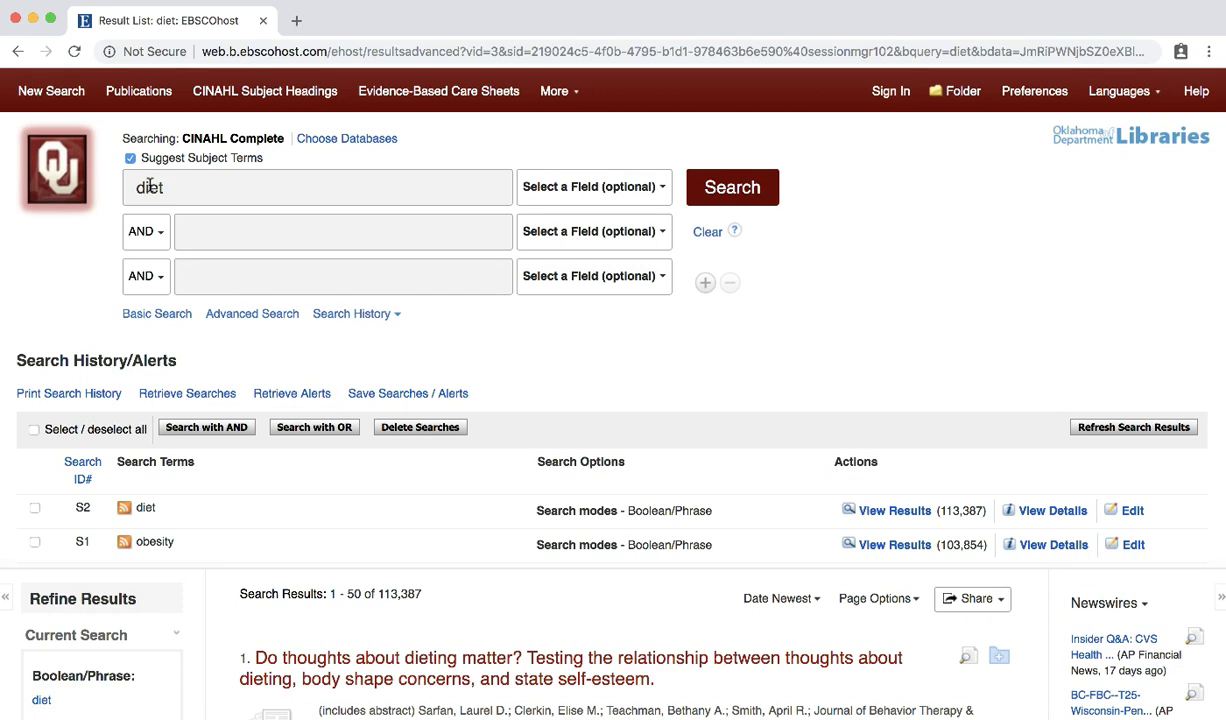
Replace diet with weight loss and run it as S3, without subject term suggestions
click(40, 88)
click(130, 158)
click(165, 190)
double_click(165, 190)
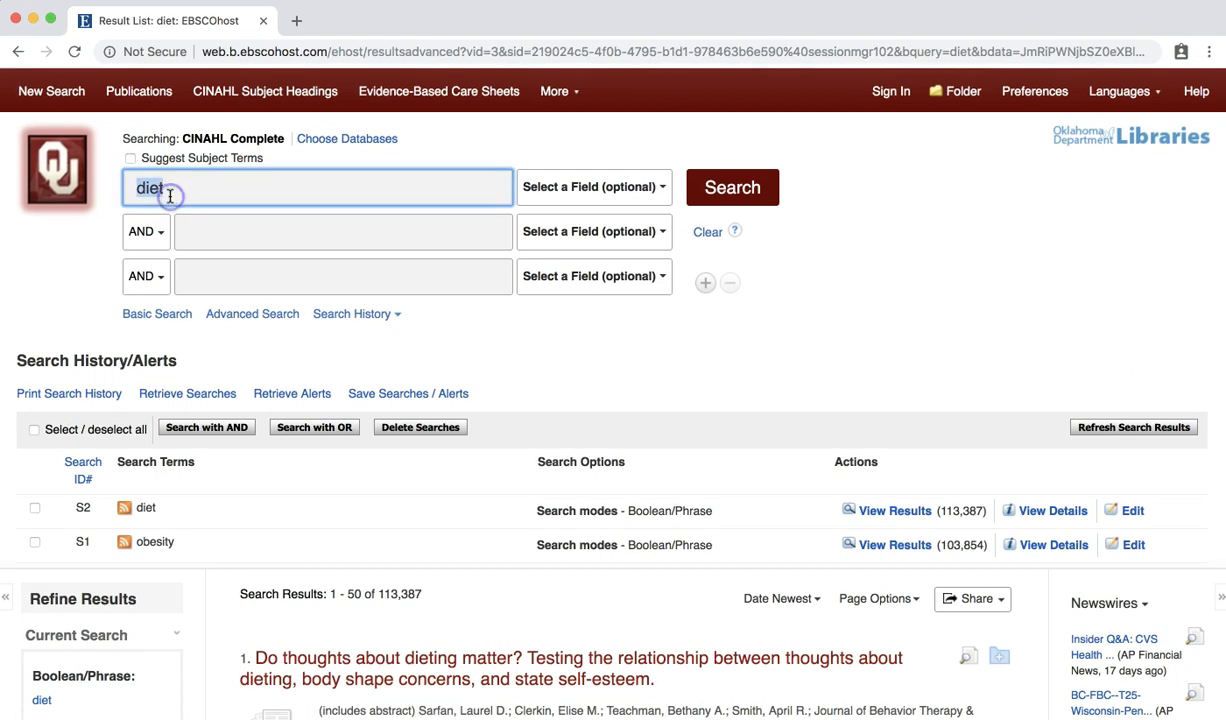
text(weight loss)
key(Return)
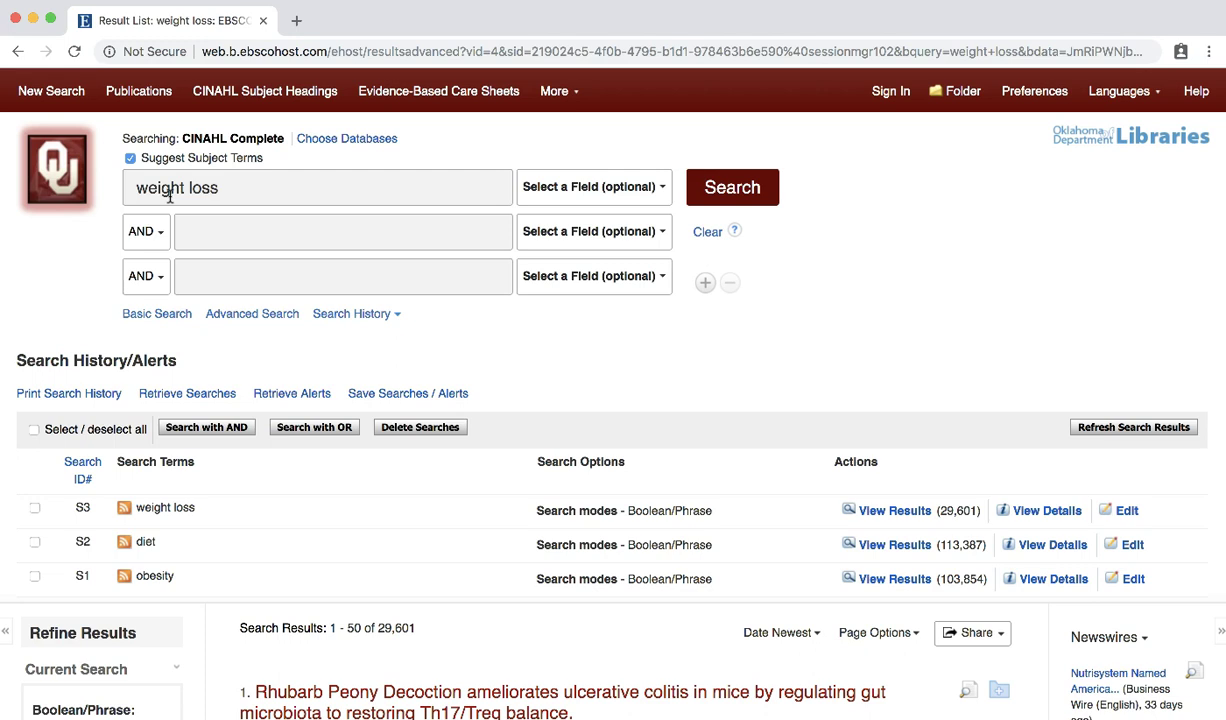
Clear the search box and combine S1, S2 and S3 with AND into S4 (4,391 results)
click(707, 233)
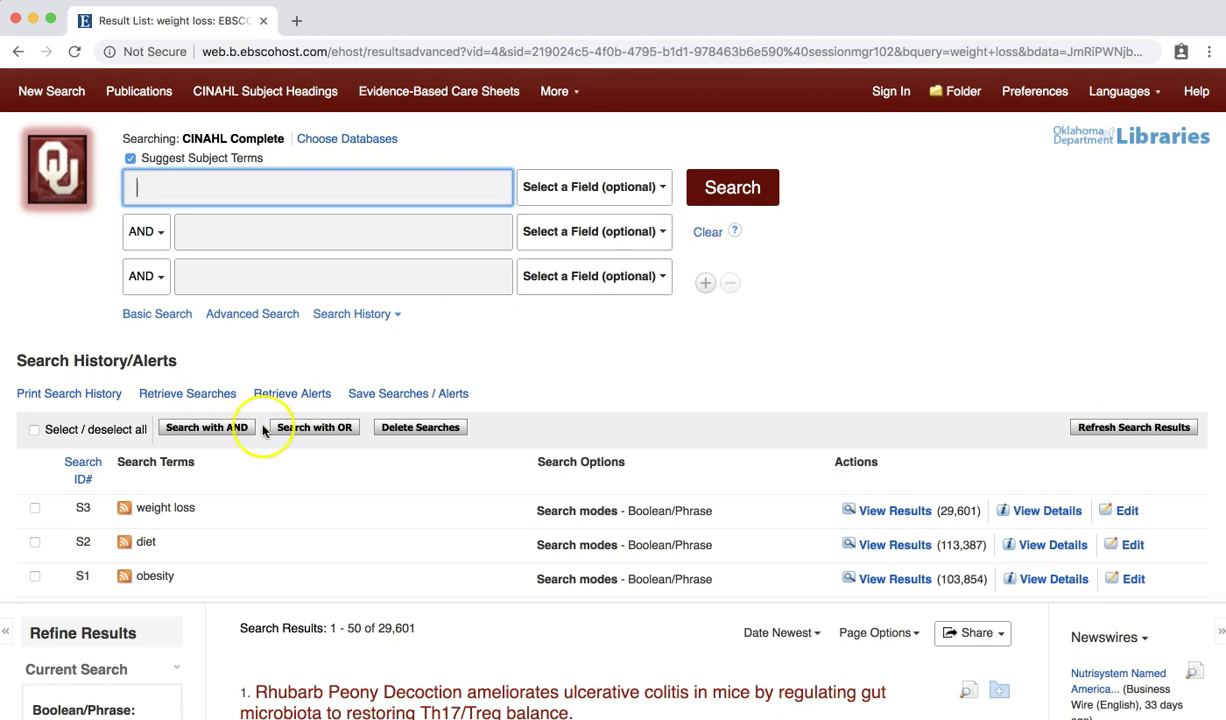
click(34, 508)
click(34, 542)
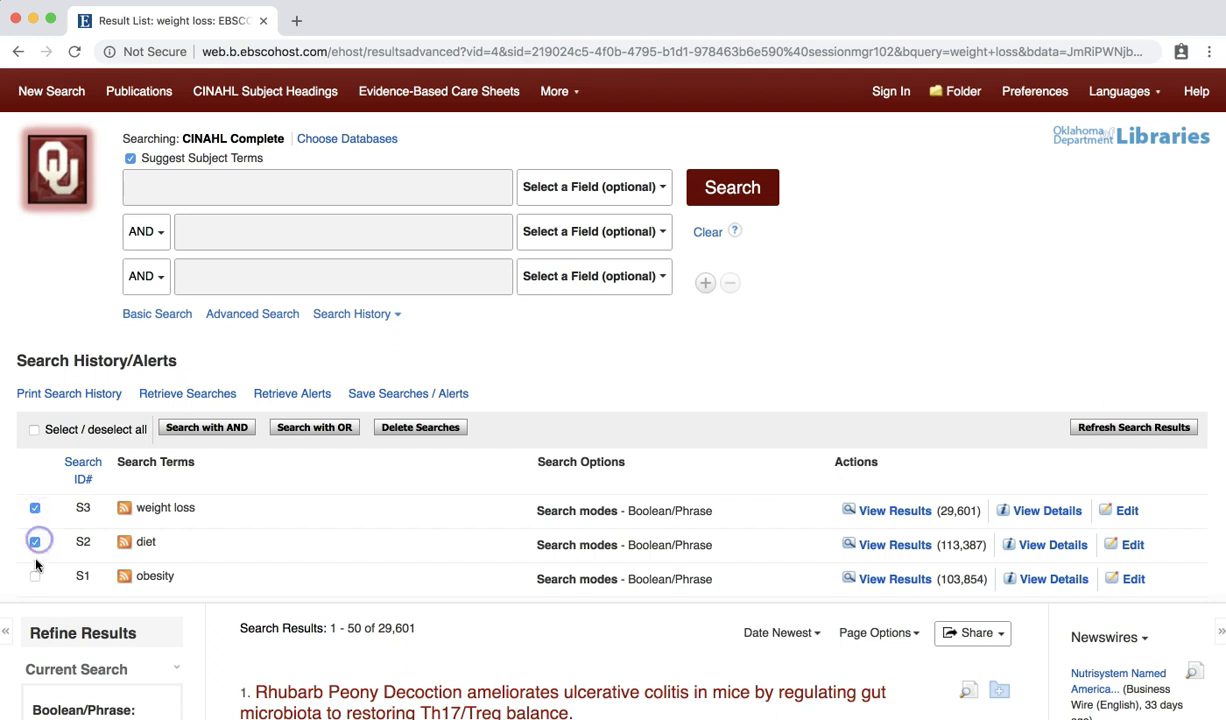
click(35, 576)
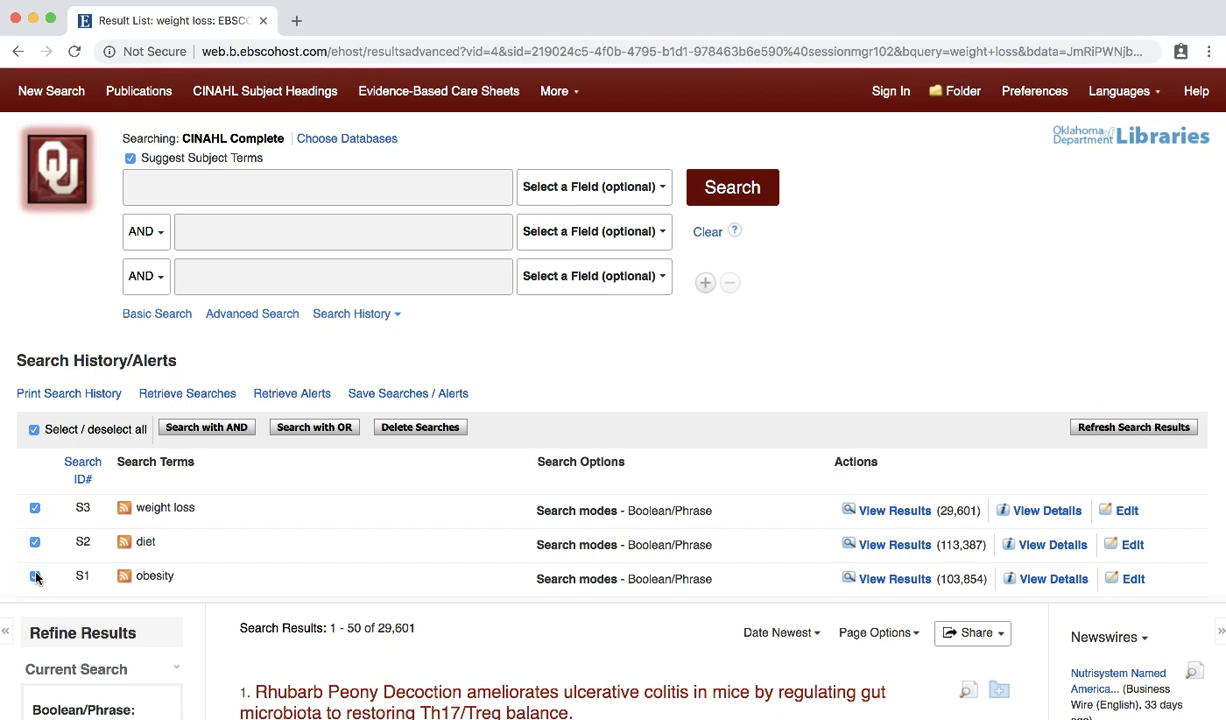
click(235, 427)
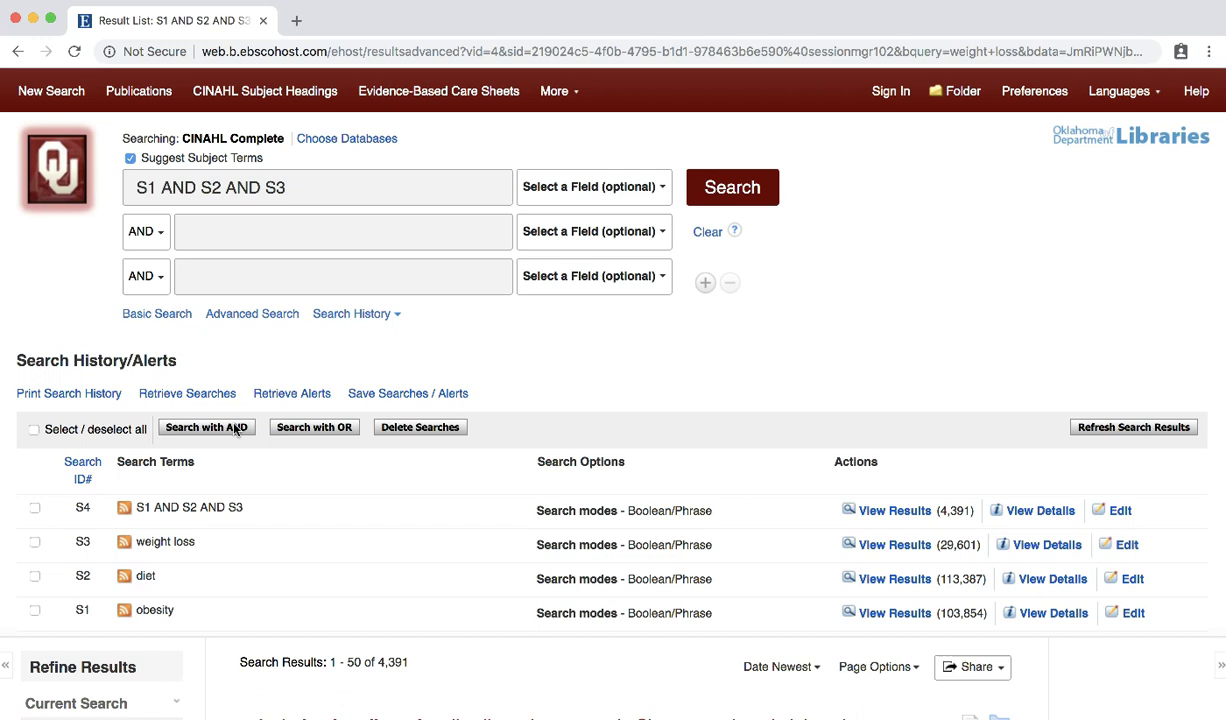
Limit the combined results with the Age filter to aged 65+ years (677 results)
scroll(236, 430, down, 5)
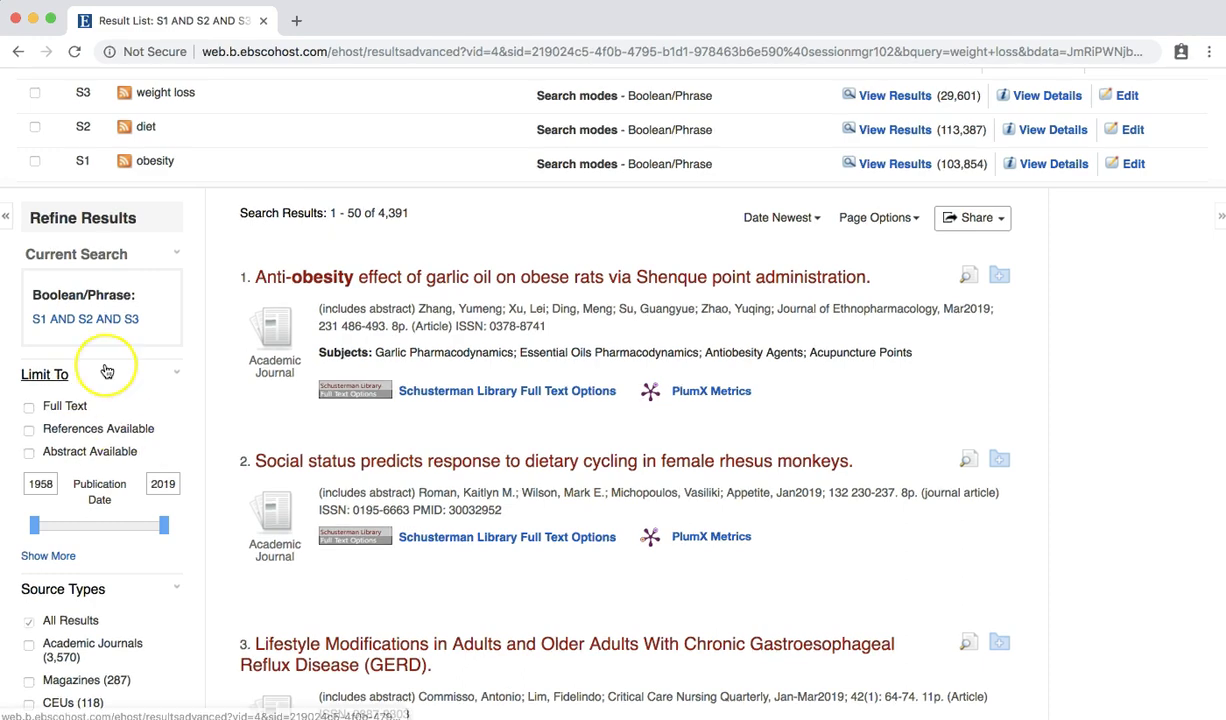
scroll(100, 372, down, 5)
scroll(105, 373, down, 5)
scroll(105, 372, down, 3)
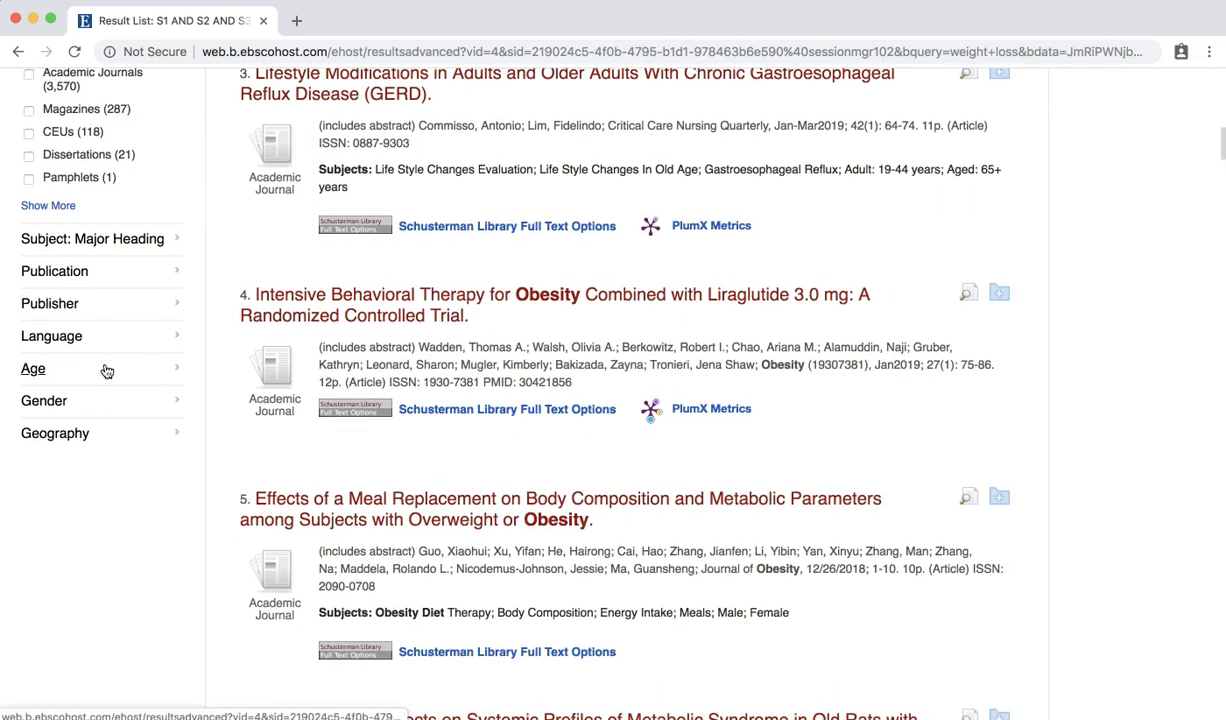
click(178, 370)
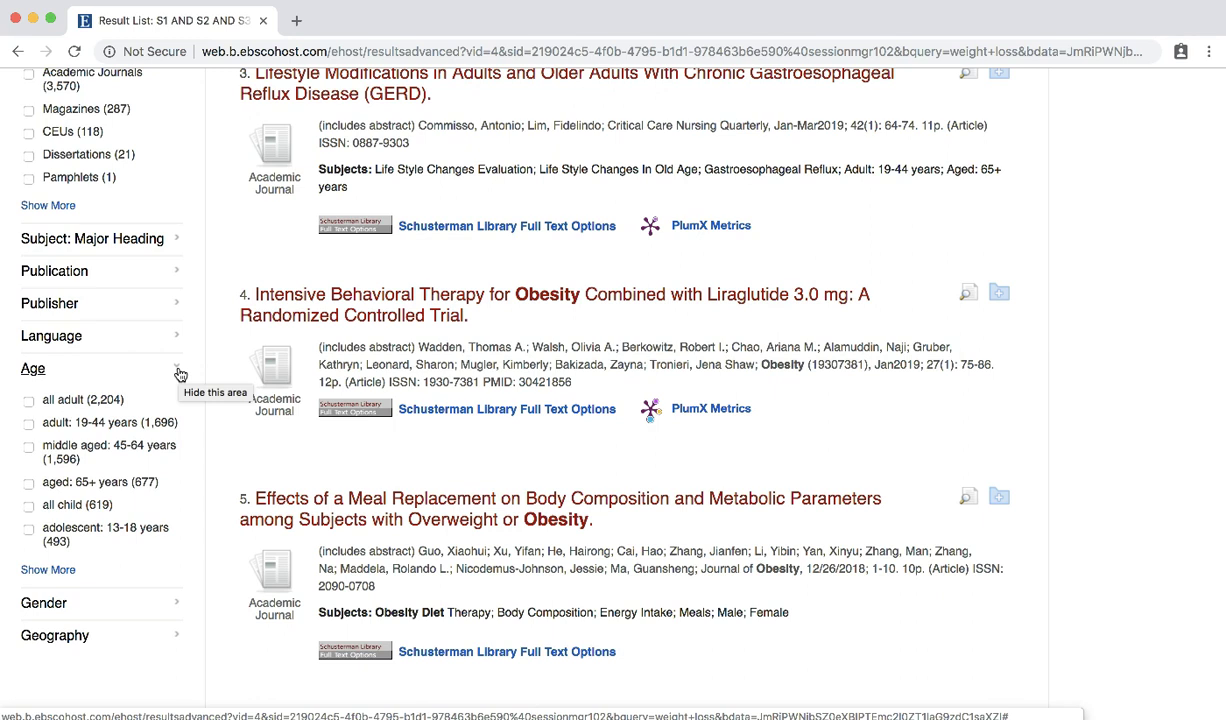
click(28, 485)
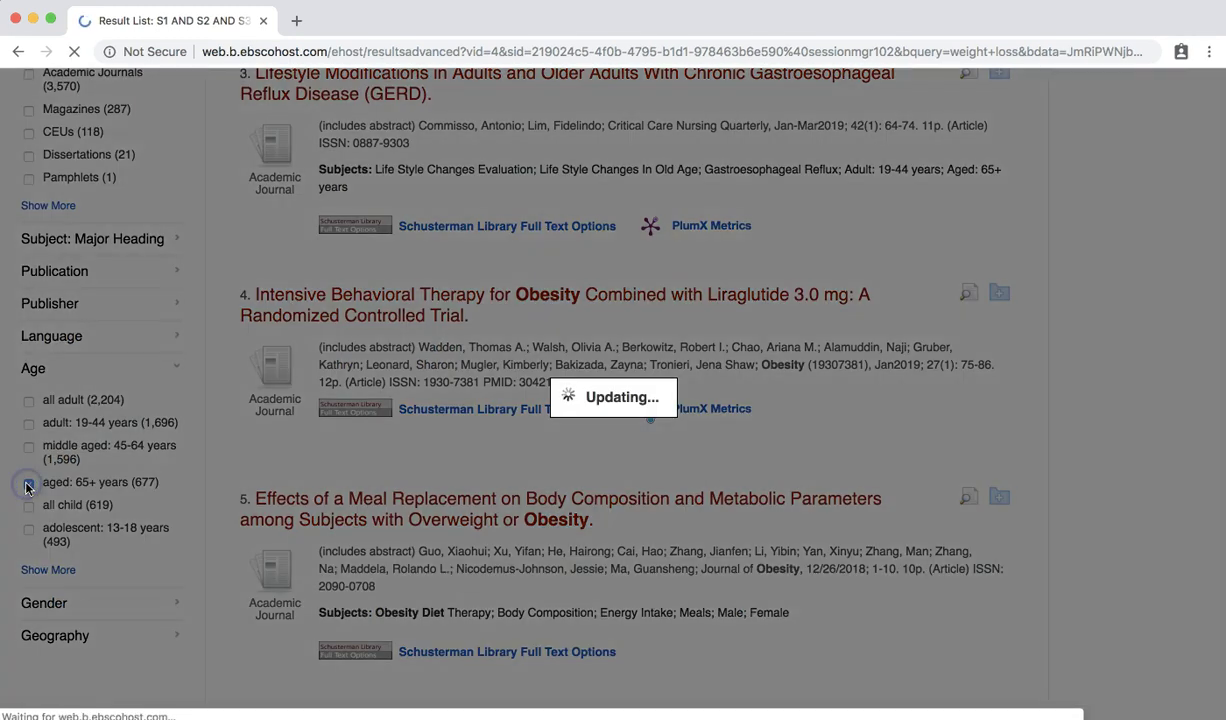